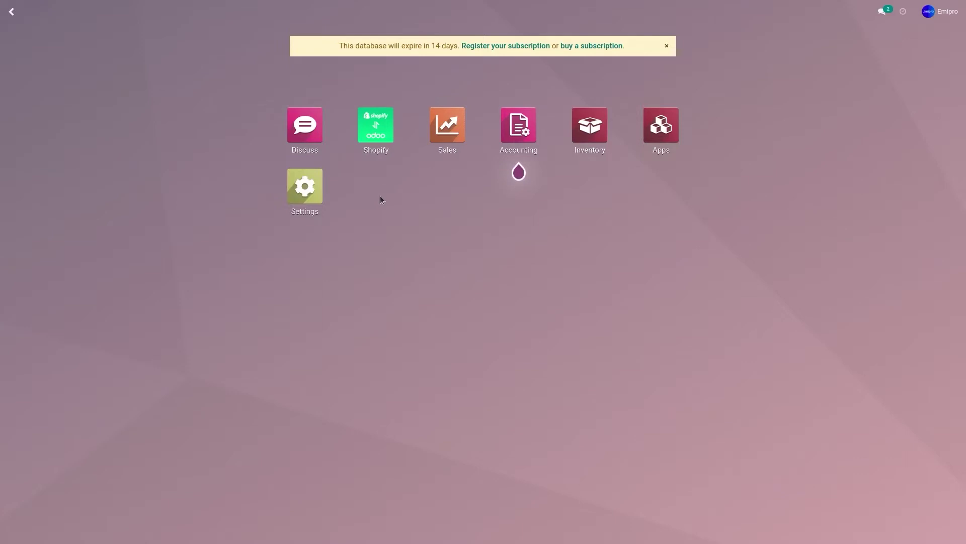
Go from the Shopify connector to its empty Payment Gateway list under Configuration.
{"action": "left_click", "coordinate": [349, 144]}
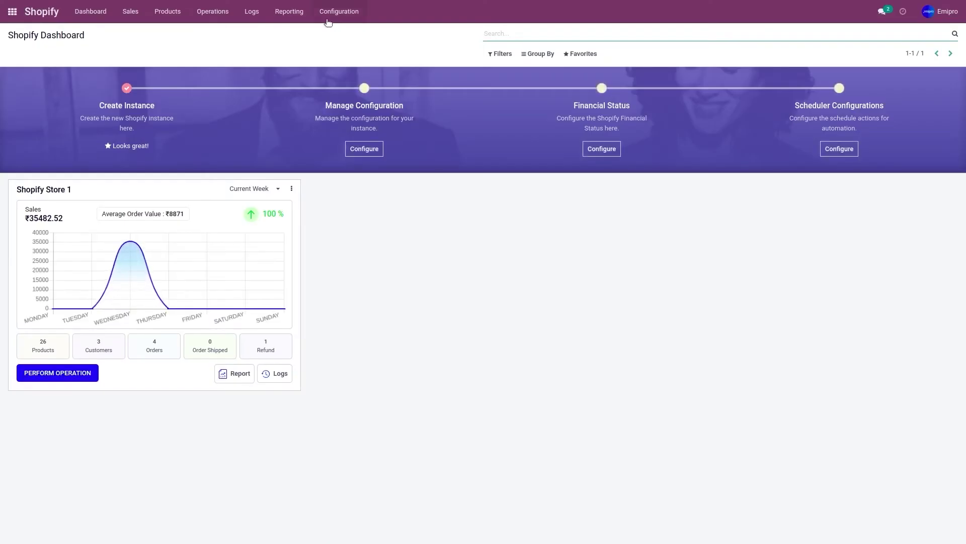
{"action": "left_click", "coordinate": [329, 20]}
{"action": "left_click", "coordinate": [354, 75]}
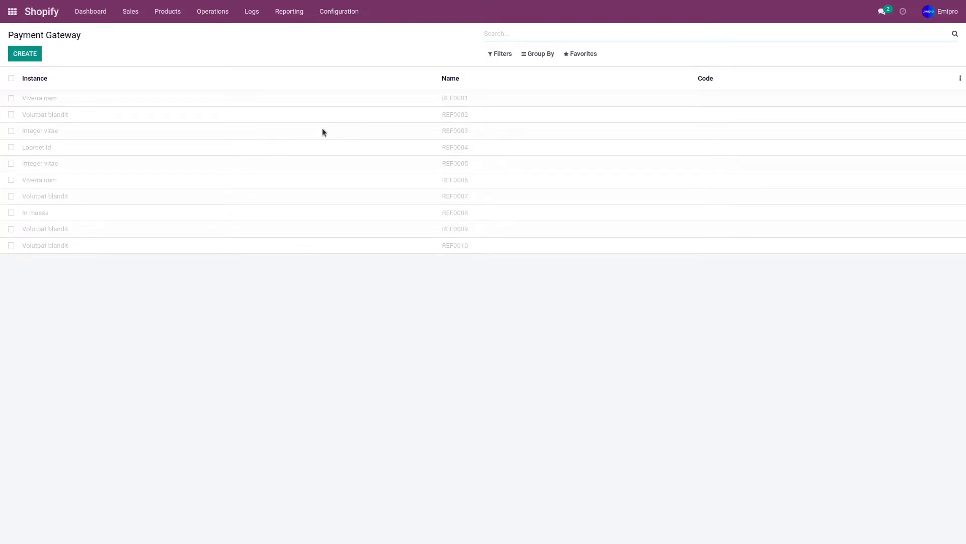
{"action": "key", "text": "ctrl+Tab"}
Scroll Shopify's Payments settings down to Bank Deposit, Cash on Delivery (COD) and Paypal.
{"action": "scroll", "coordinate": [445, 208], "scroll_direction": "down", "scroll_amount": 3}
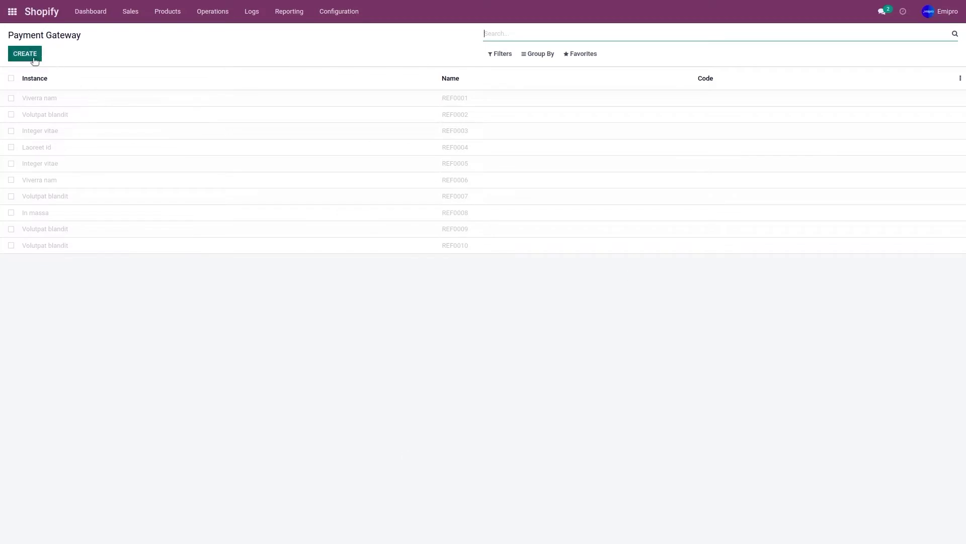
Create gateway 'Paypal' for Shopify Store 1 with 'Paypal' copied from Shopify as its code, and save.
{"action": "left_click", "coordinate": [34, 59]}
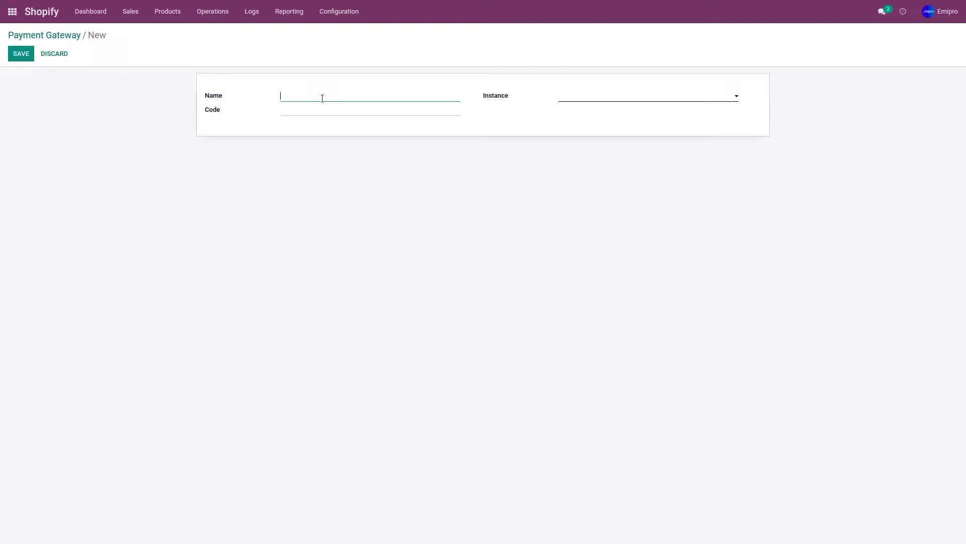
{"action": "type", "text": "Paypal"}
{"action": "left_click", "coordinate": [562, 100]}
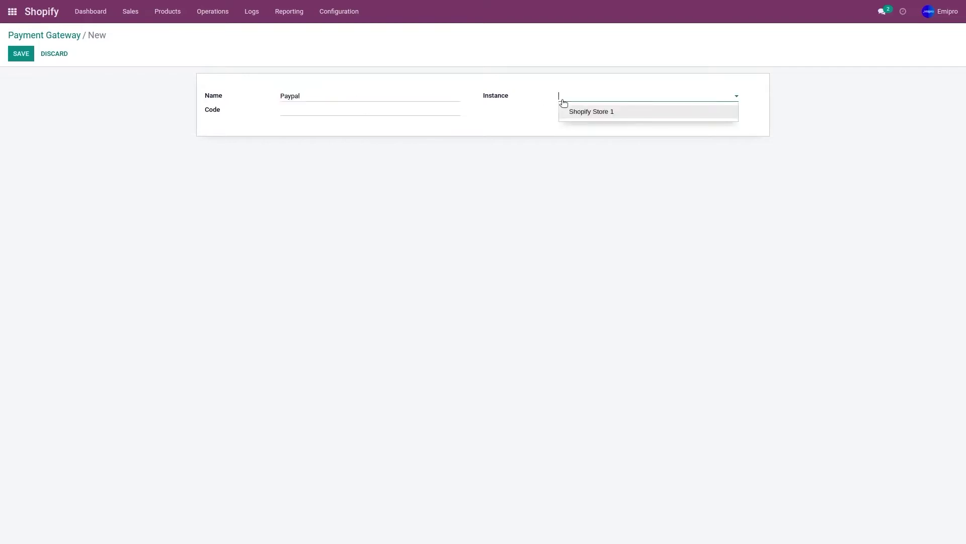
{"action": "left_click", "coordinate": [592, 113]}
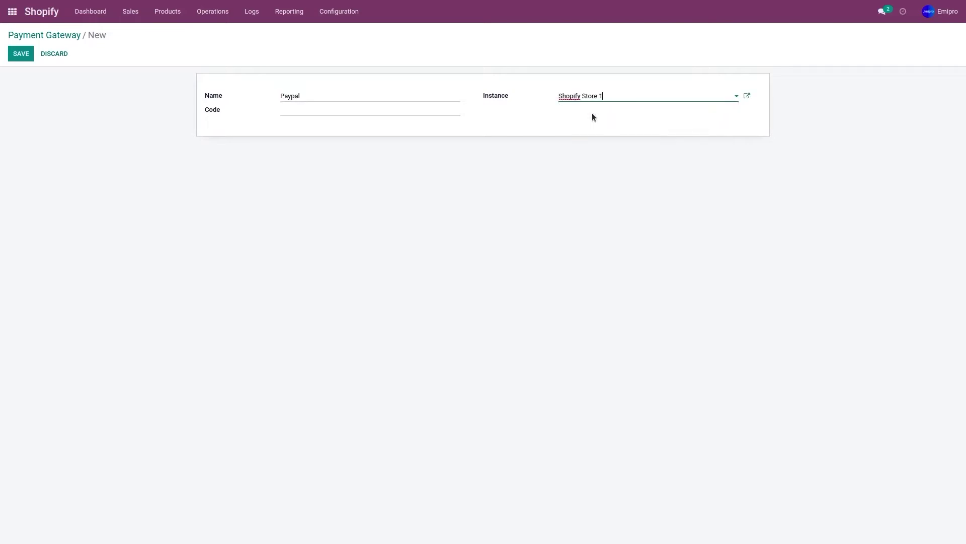
{"action": "left_click", "coordinate": [432, 114]}
{"action": "key", "text": "Tab"}
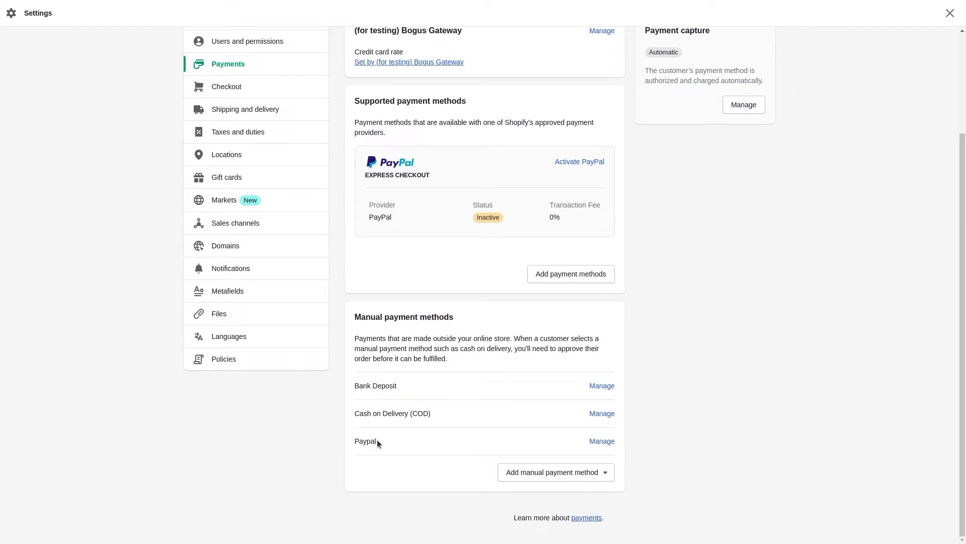
{"action": "left_click_drag", "start_coordinate": [376, 441], "coordinate": [354, 442]}
{"action": "key", "text": "ctrl+c"}
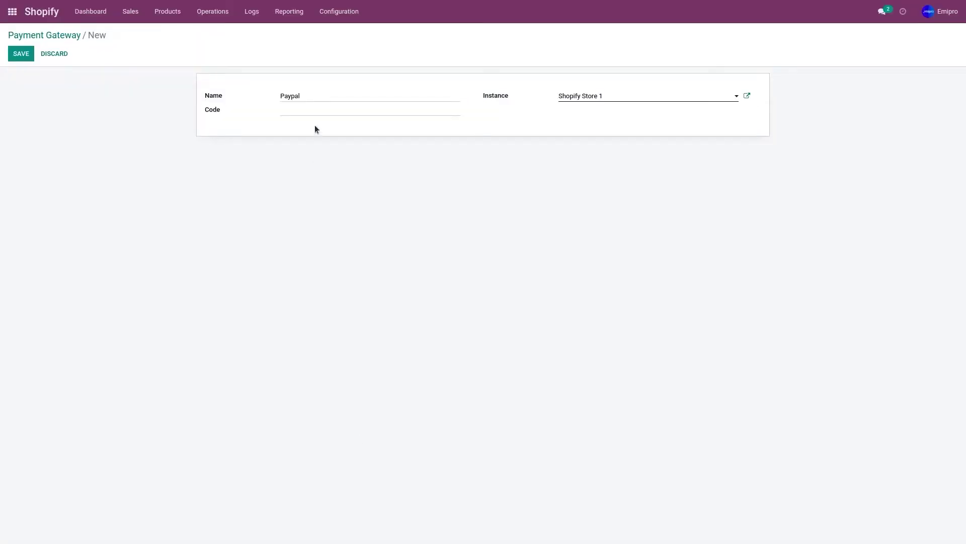
{"action": "left_click", "coordinate": [310, 110]}
{"action": "key", "text": "ctrl+v"}
{"action": "left_click", "coordinate": [23, 53]}
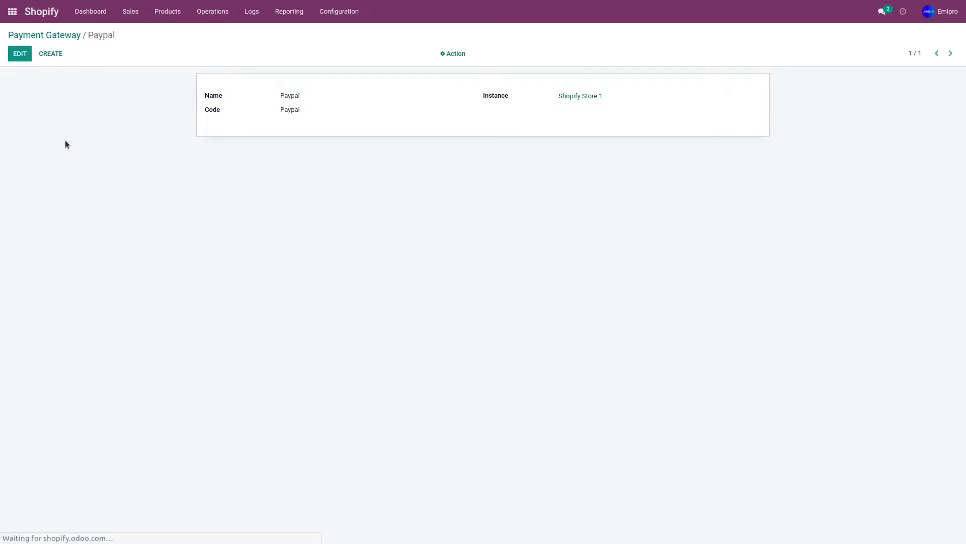
{"action": "left_click", "coordinate": [58, 38]}
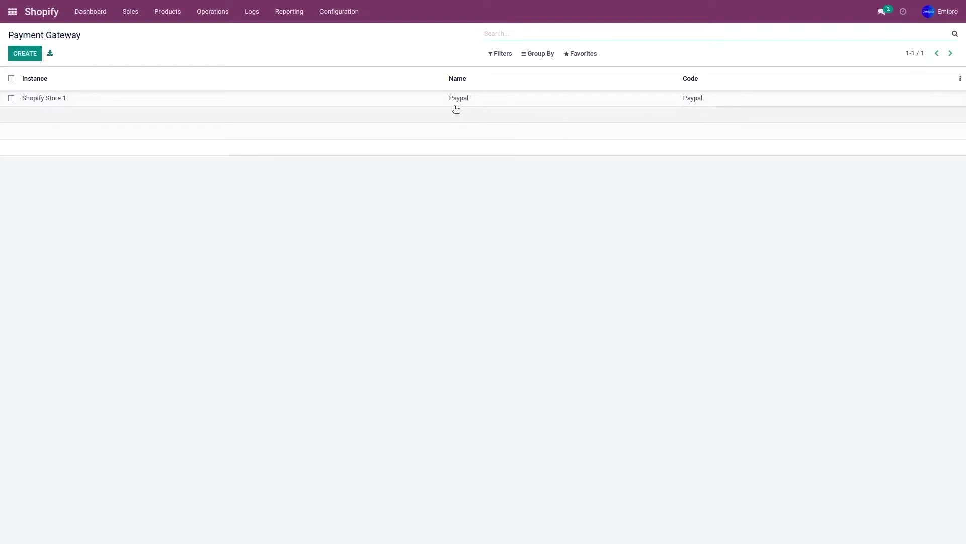
Create gateway 'Cash on Delivery' for Shopify Store 1, code 'Cash on Delivery (COD)' copied from Shopify, and save.
{"action": "left_click", "coordinate": [23, 57]}
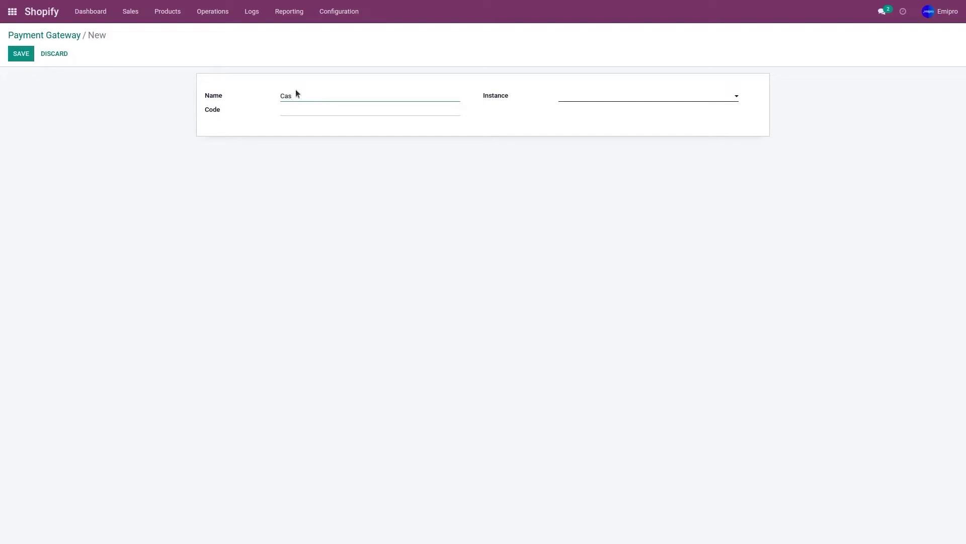
{"action": "type", "text": "Cash on Delivery"}
{"action": "left_click", "coordinate": [578, 99]}
{"action": "left_click", "coordinate": [578, 111]}
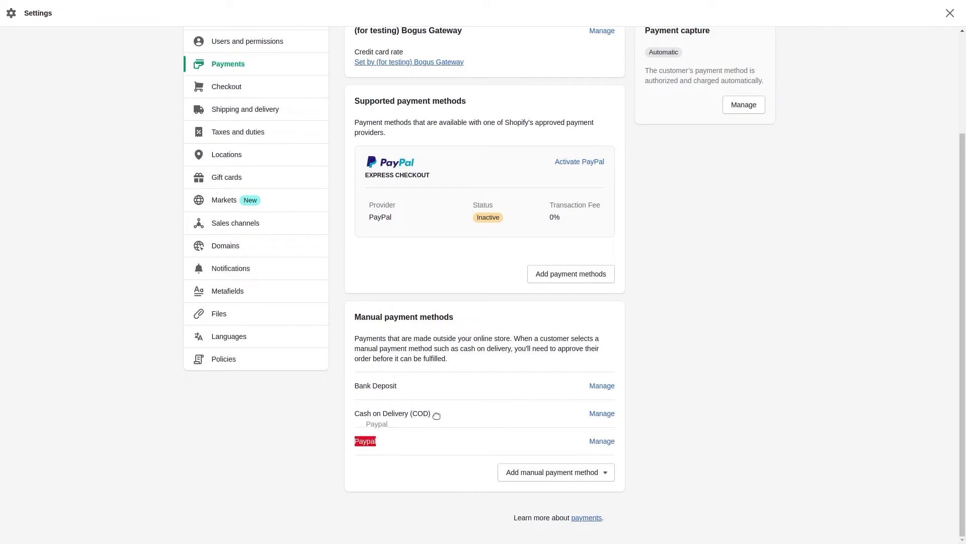
{"action": "left_click_drag", "start_coordinate": [437, 416], "coordinate": [345, 441]}
{"action": "left_click", "coordinate": [335, 418]}
{"action": "left_click_drag", "start_coordinate": [439, 418], "coordinate": [357, 413]}
{"action": "key", "text": "ctrl+c"}
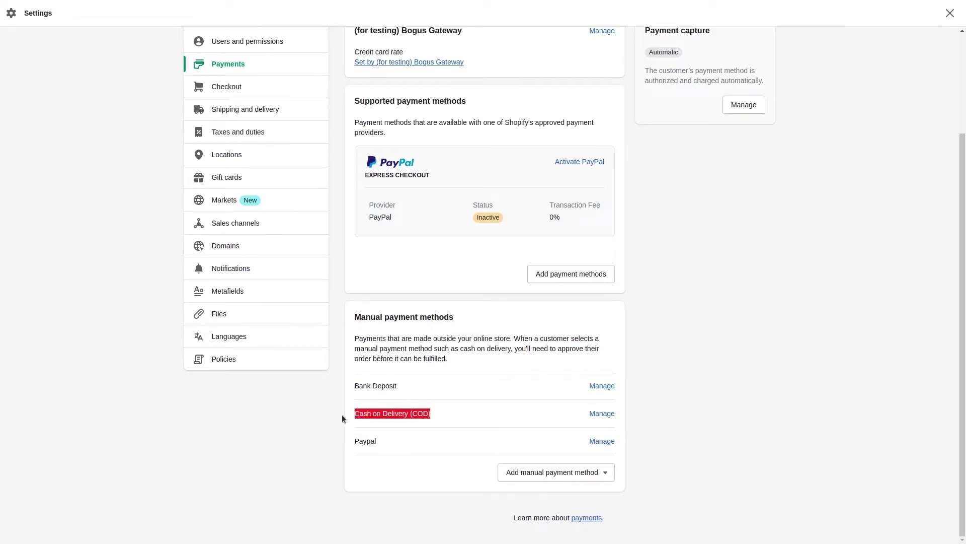
{"action": "left_click", "coordinate": [317, 416]}
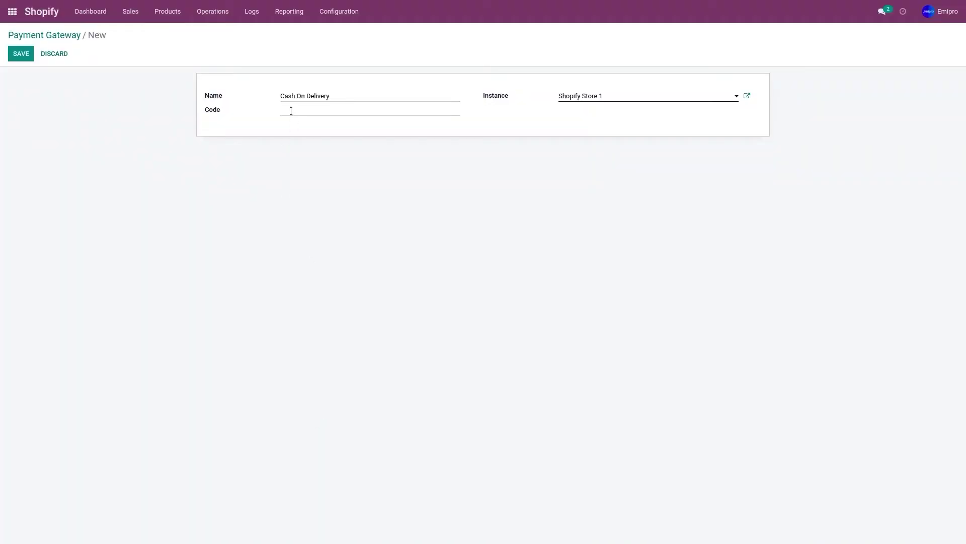
{"action": "left_click", "coordinate": [291, 110]}
{"action": "key", "text": "ctrl+v"}
{"action": "left_click", "coordinate": [21, 56]}
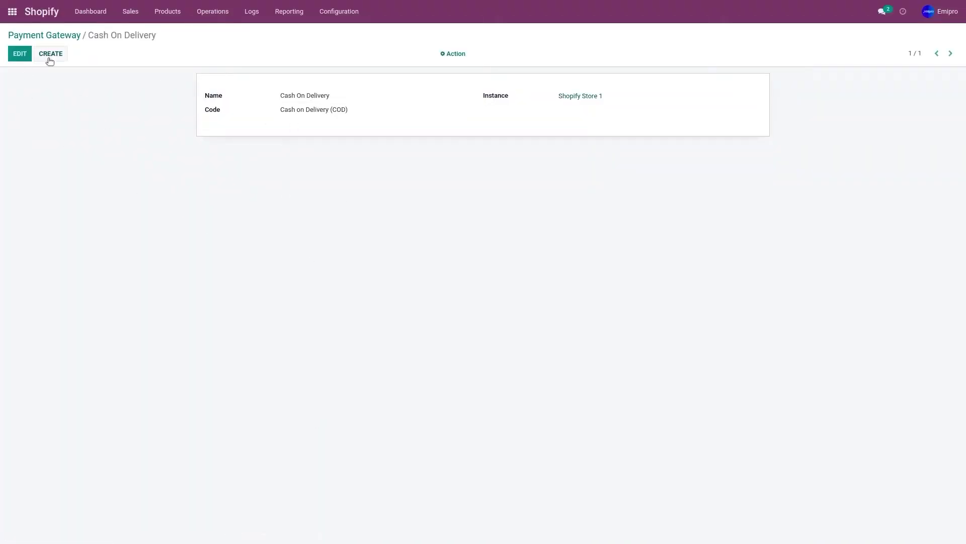
{"action": "left_click", "coordinate": [63, 36]}
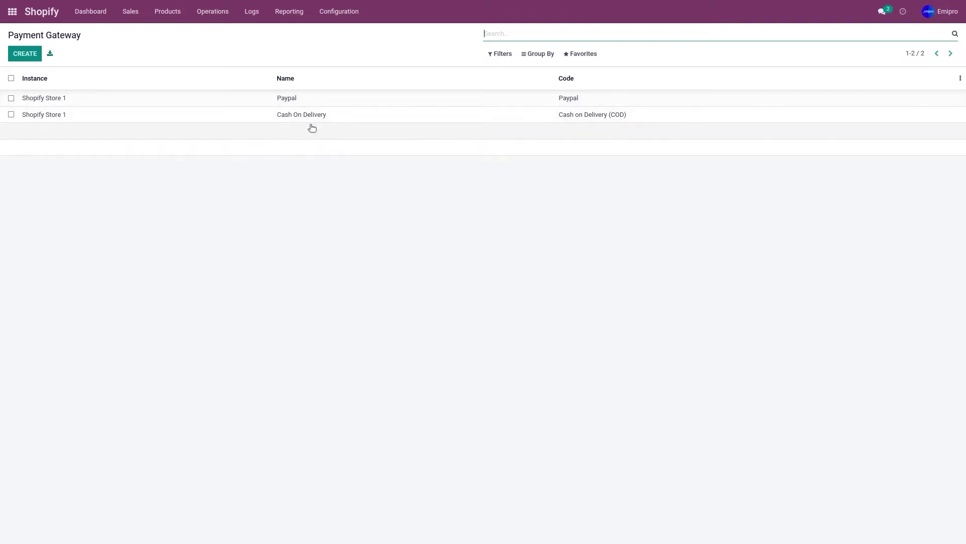
Check the empty Financial Status list, then move to the Sale Auto Workflow list.
{"action": "left_click", "coordinate": [345, 16]}
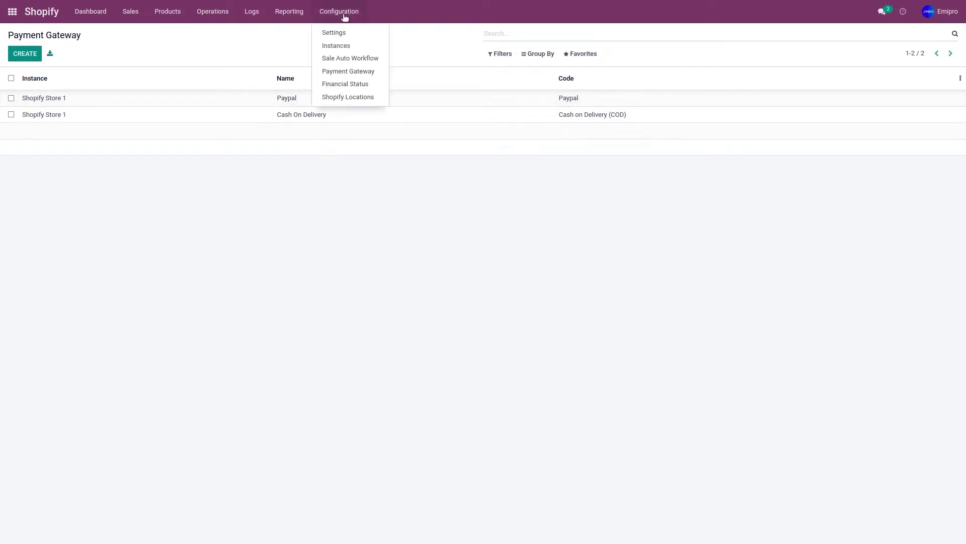
{"action": "left_click", "coordinate": [346, 84]}
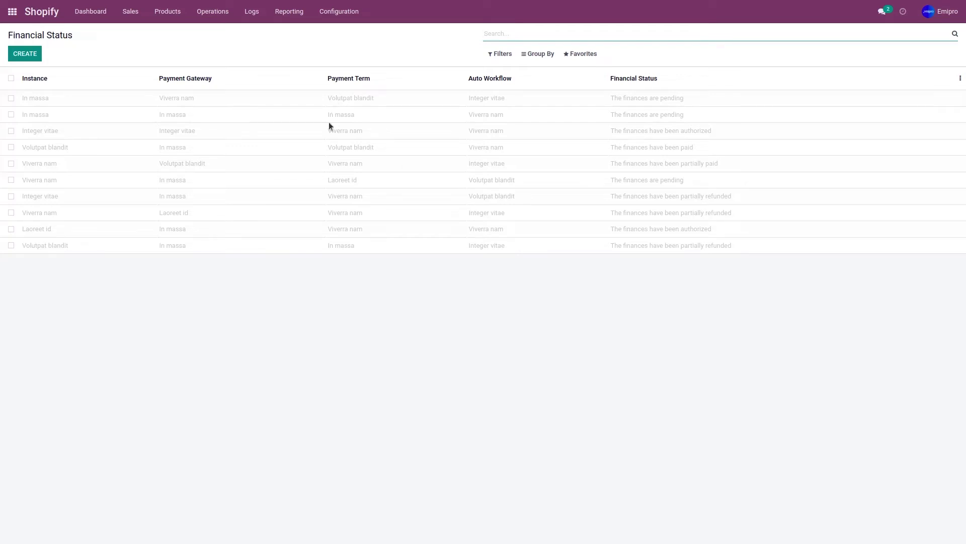
{"action": "left_click", "coordinate": [340, 12]}
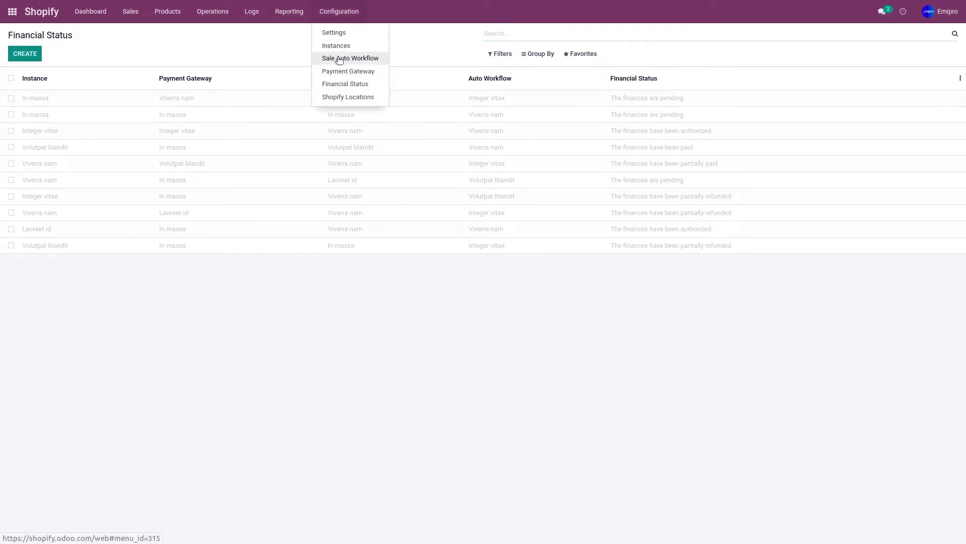
{"action": "left_click", "coordinate": [337, 57]}
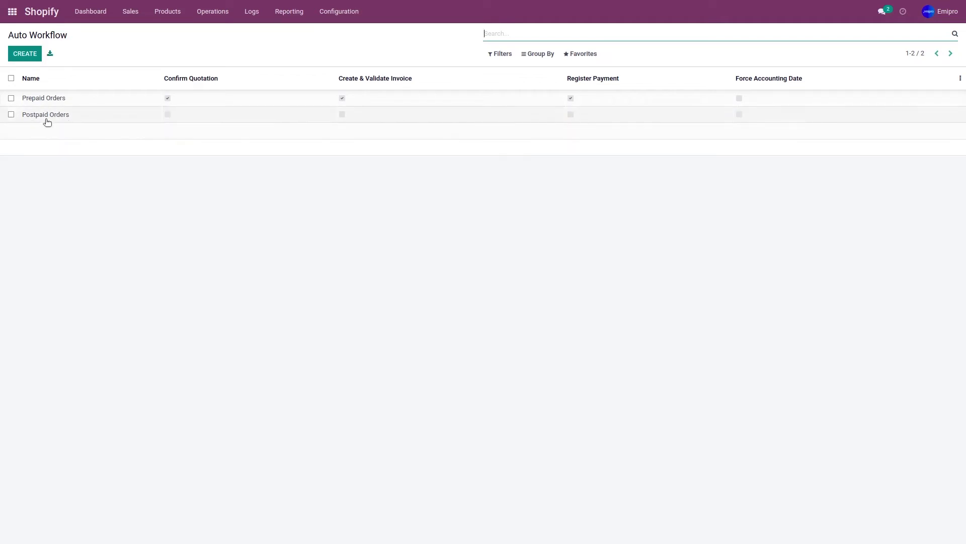
Review the Prepaid Orders and Postpaid Orders workflows, then reopen the Configuration menu.
{"action": "left_click", "coordinate": [325, 15]}
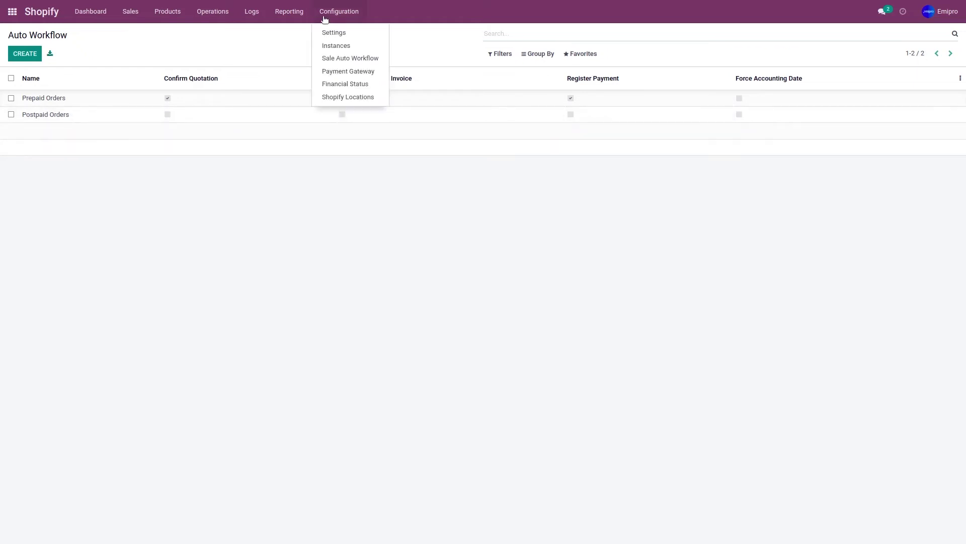
Add and save a Financial Status row mapping Shopify Store 1 Paypal orders to Prepaid Orders.
{"action": "left_click", "coordinate": [346, 84]}
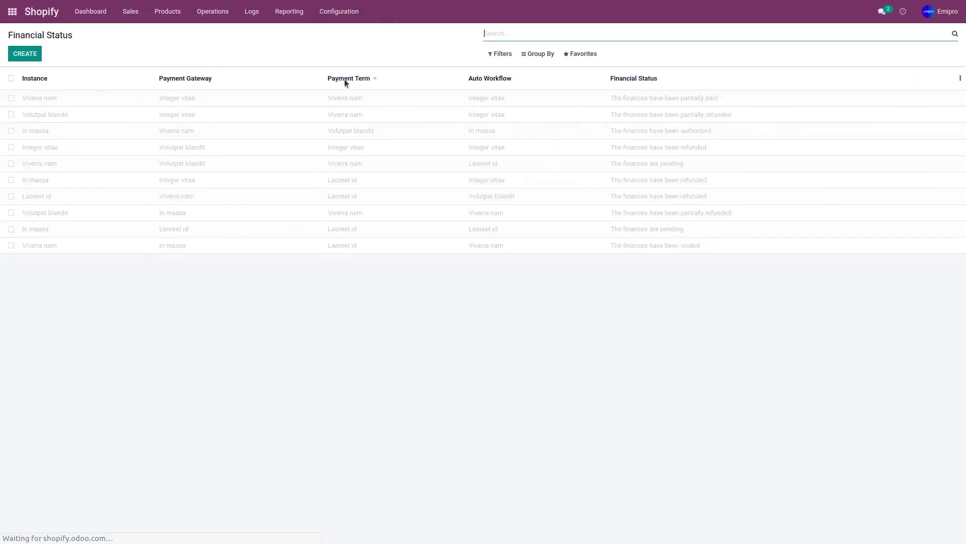
{"action": "left_click", "coordinate": [31, 55]}
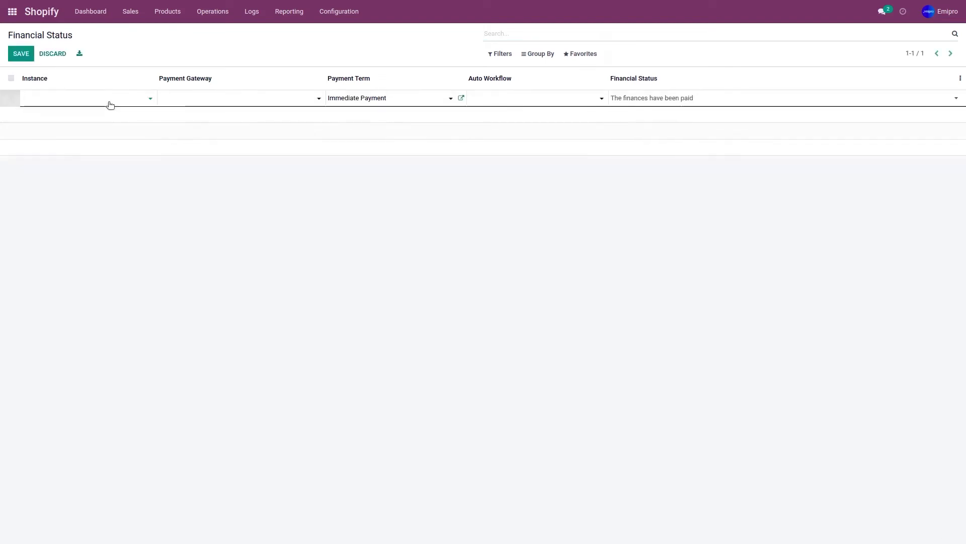
{"action": "left_click", "coordinate": [110, 104]}
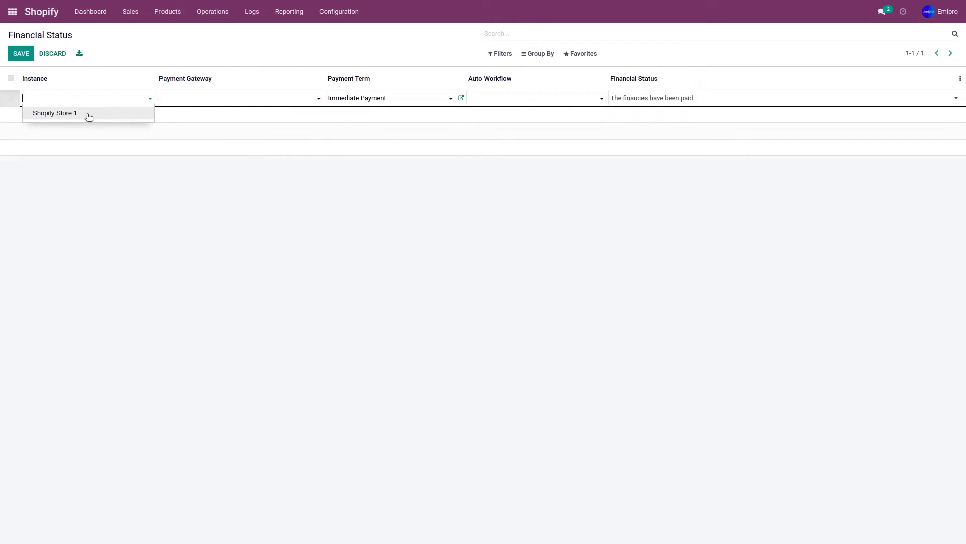
{"action": "left_click", "coordinate": [90, 114]}
{"action": "key", "text": "Tab"}
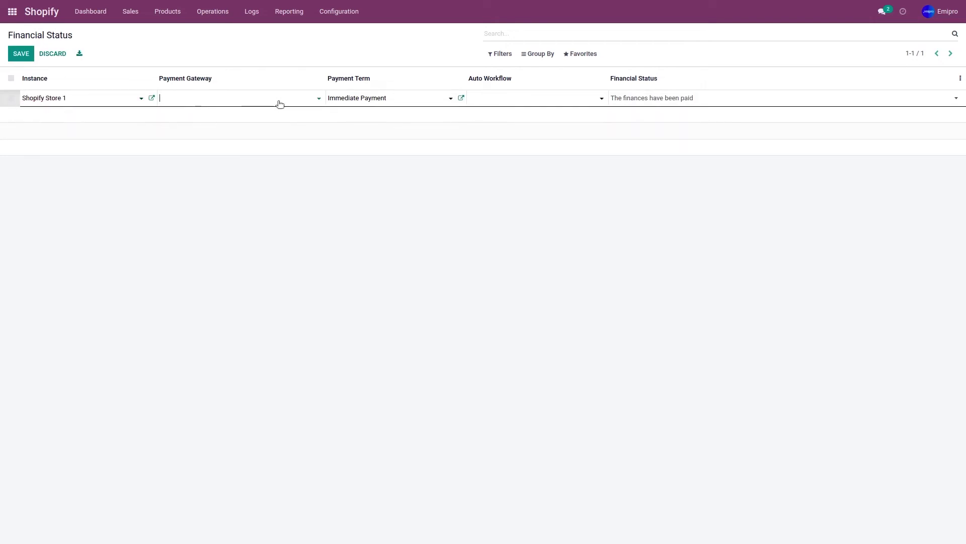
{"action": "left_click", "coordinate": [278, 103]}
{"action": "left_click", "coordinate": [214, 116]}
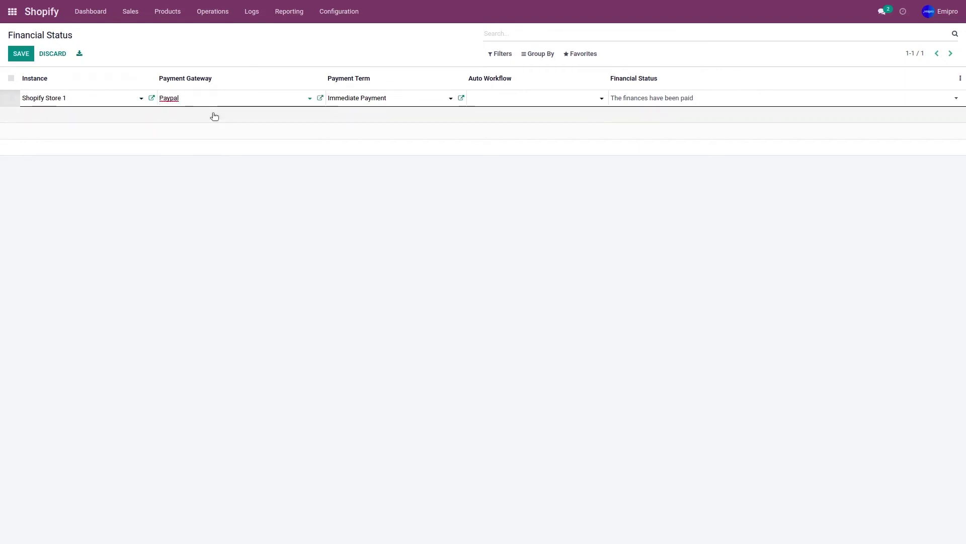
{"action": "left_click", "coordinate": [520, 105]}
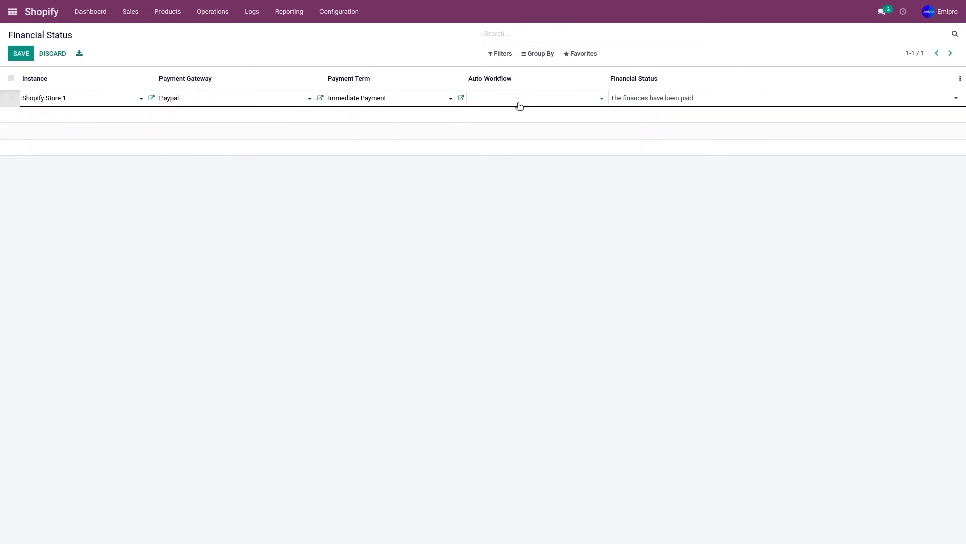
{"action": "left_click", "coordinate": [529, 104]}
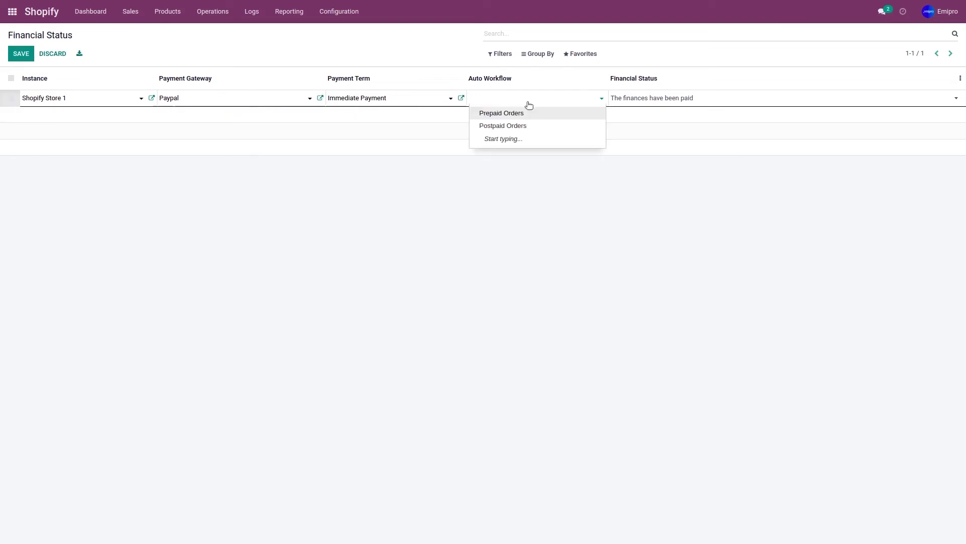
{"action": "left_click", "coordinate": [524, 113]}
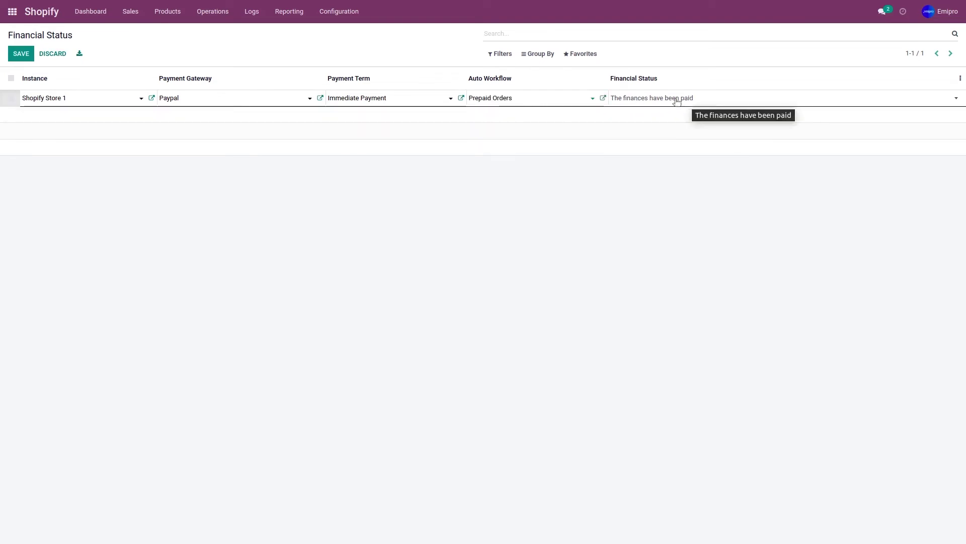
{"action": "left_click", "coordinate": [21, 53]}
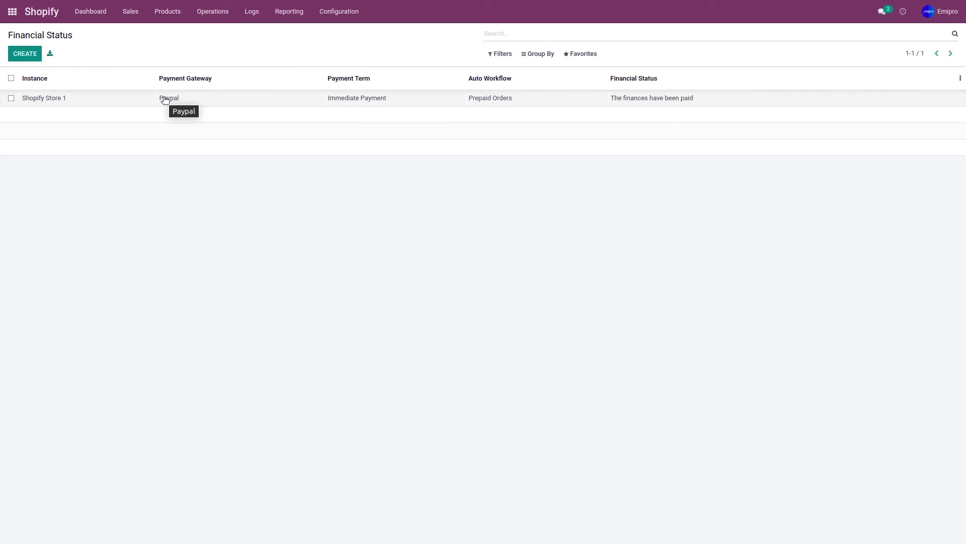
Add and save a row: Shopify Store 1, Cash On Delivery, Postpaid Orders, finances pending.
{"action": "left_click", "coordinate": [25, 54]}
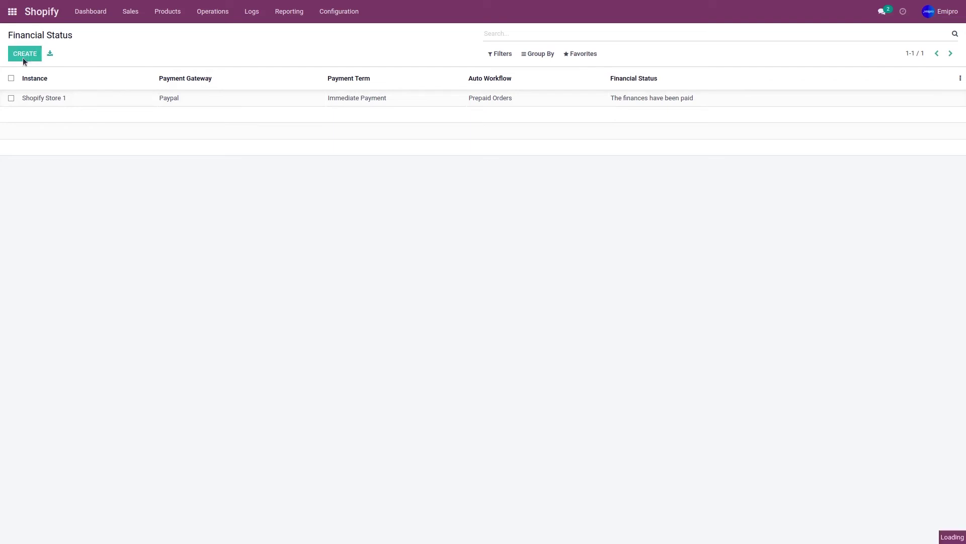
{"action": "left_click", "coordinate": [50, 103]}
{"action": "left_click", "coordinate": [59, 113]}
{"action": "left_click", "coordinate": [179, 103]}
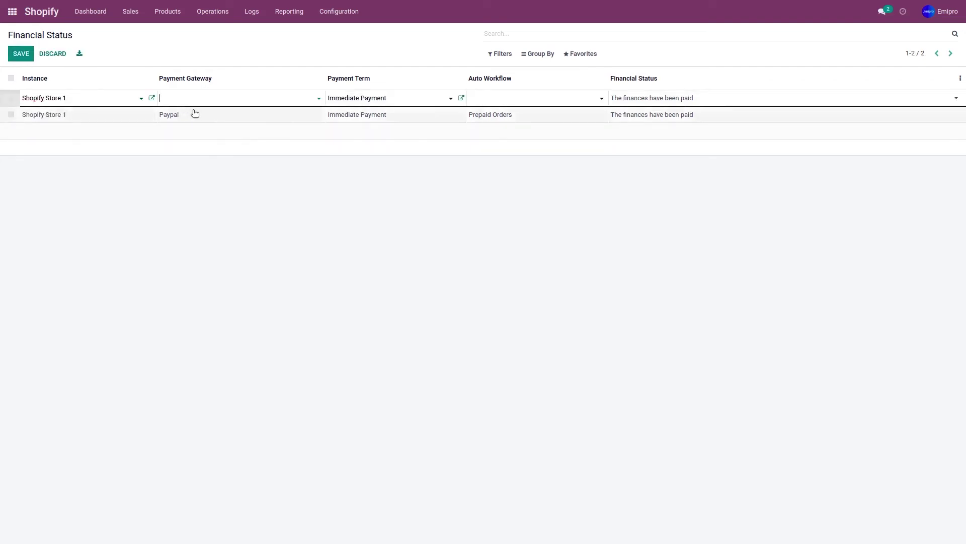
{"action": "left_click", "coordinate": [184, 113]}
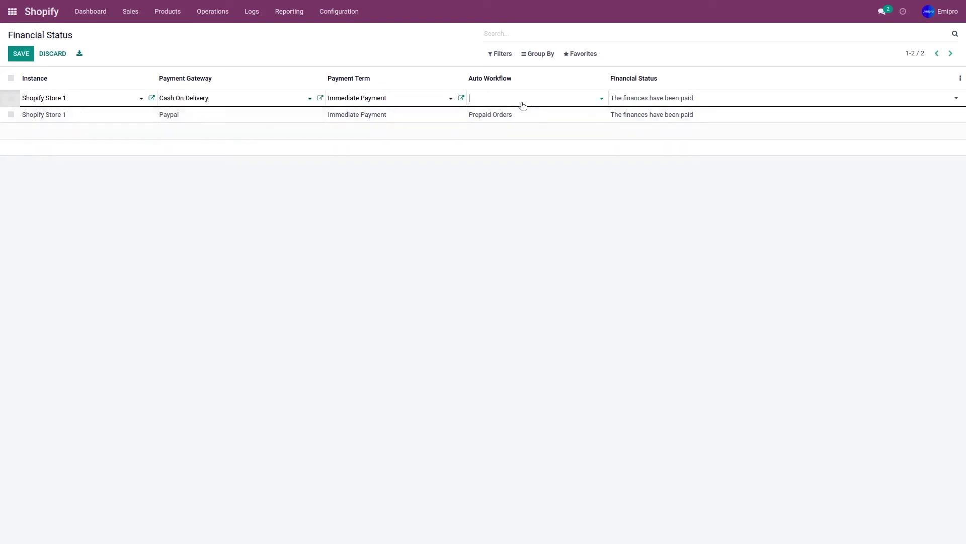
{"action": "left_click", "coordinate": [522, 99]}
{"action": "left_click", "coordinate": [522, 125]}
{"action": "left_click", "coordinate": [630, 99]}
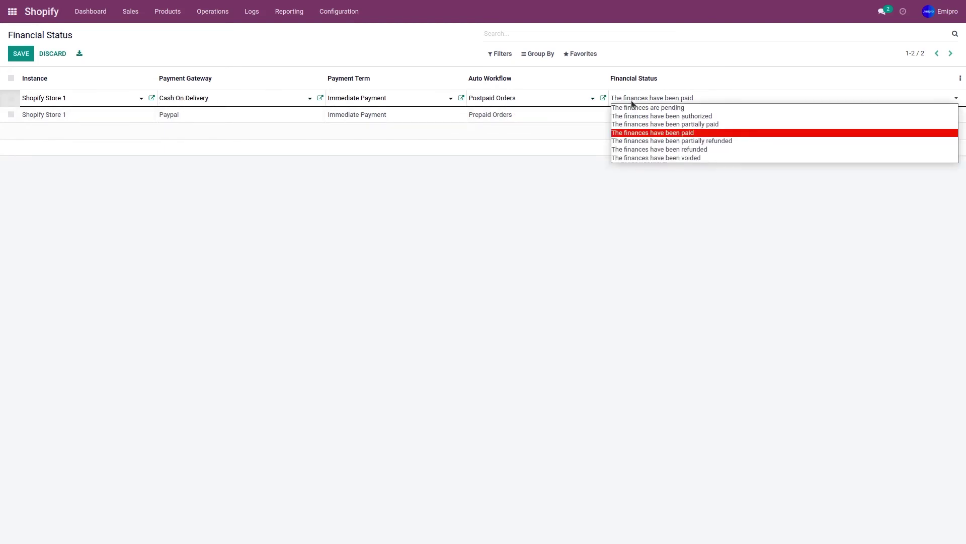
{"action": "left_click", "coordinate": [660, 109]}
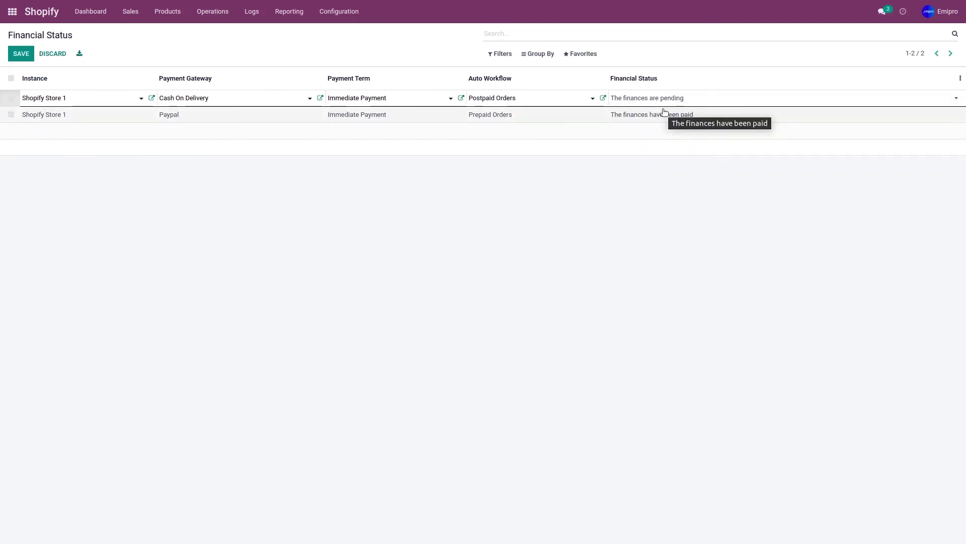
{"action": "left_click", "coordinate": [22, 57]}
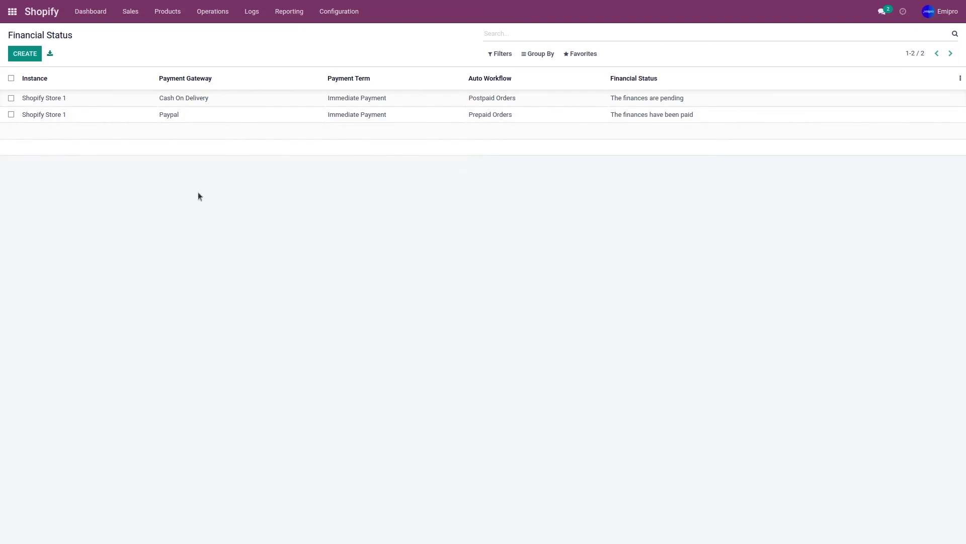
Add and save a row: Shopify Store 1, Paypal, Postpaid Orders, finances authorized.
{"action": "left_click", "coordinate": [24, 57]}
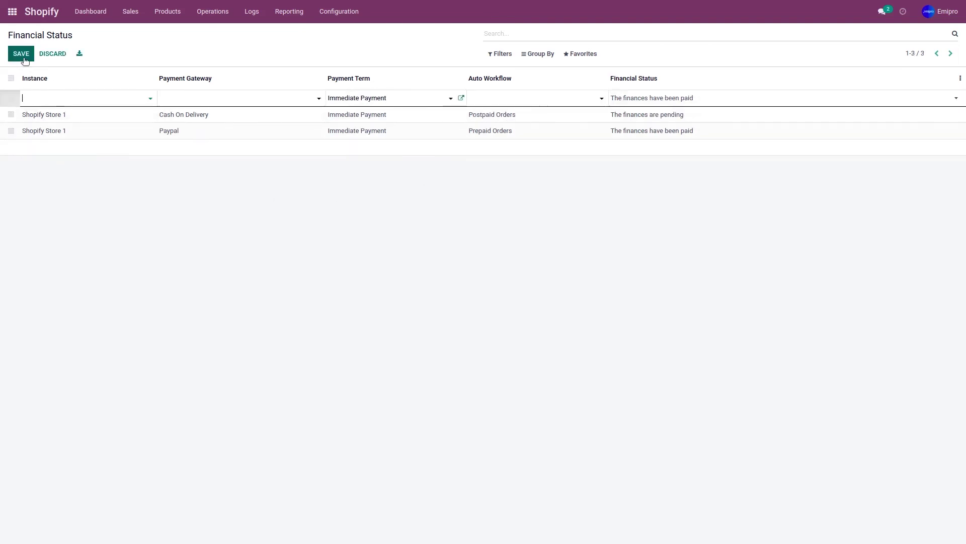
{"action": "left_click", "coordinate": [51, 101]}
{"action": "left_click", "coordinate": [69, 113]}
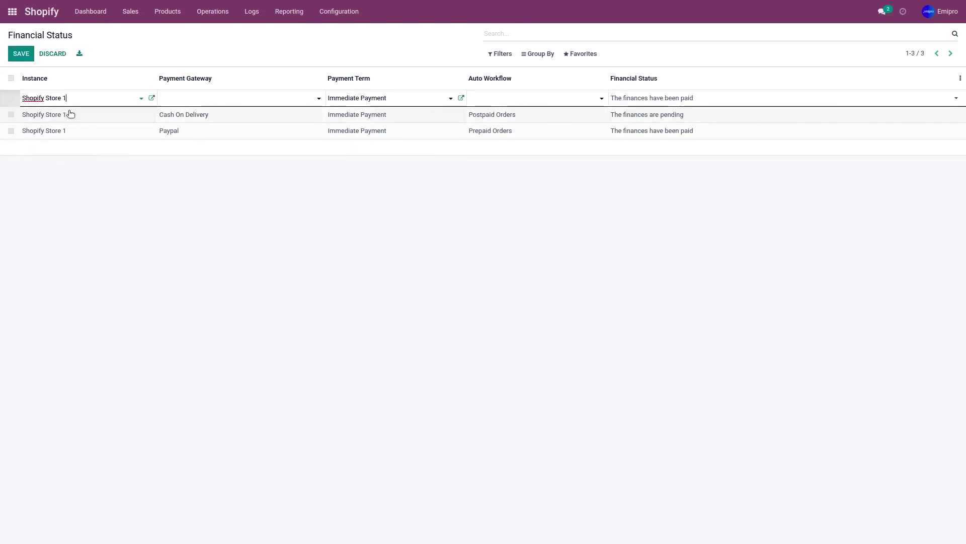
{"action": "left_click", "coordinate": [207, 102]}
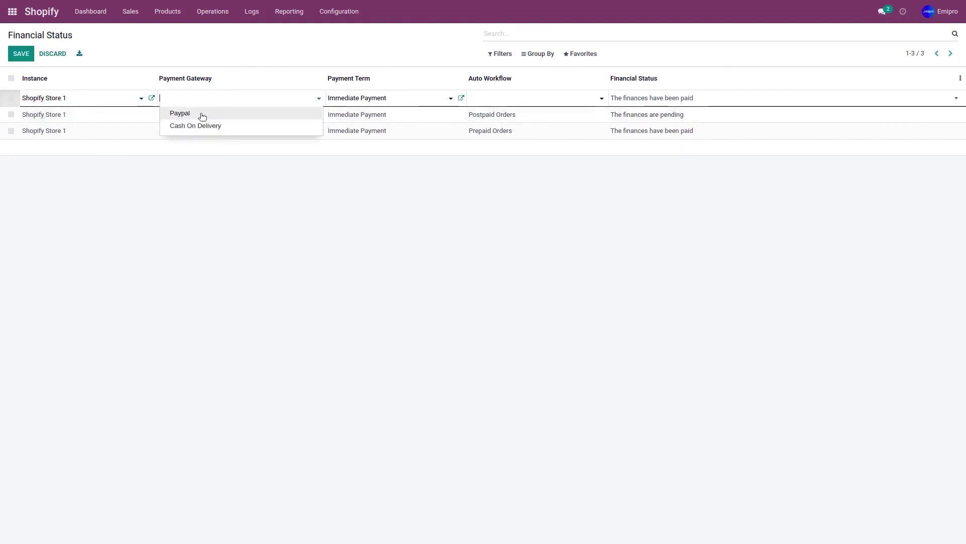
{"action": "left_click", "coordinate": [202, 116]}
{"action": "left_click", "coordinate": [552, 102]}
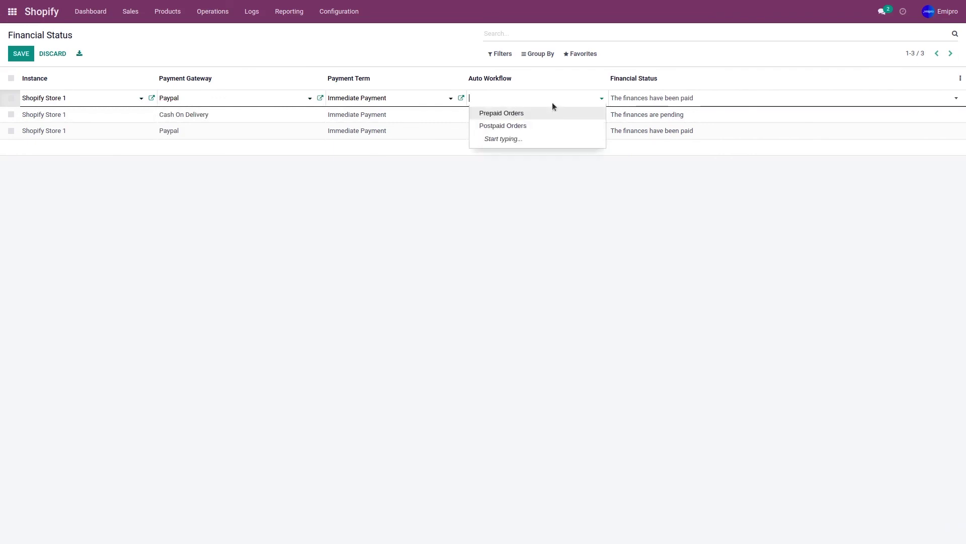
{"action": "left_click", "coordinate": [542, 125]}
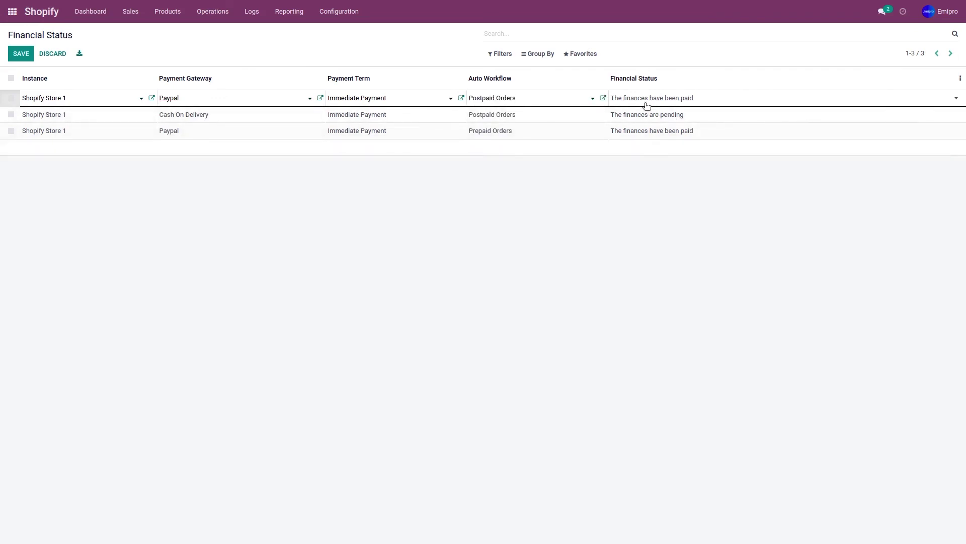
{"action": "left_click", "coordinate": [696, 98]}
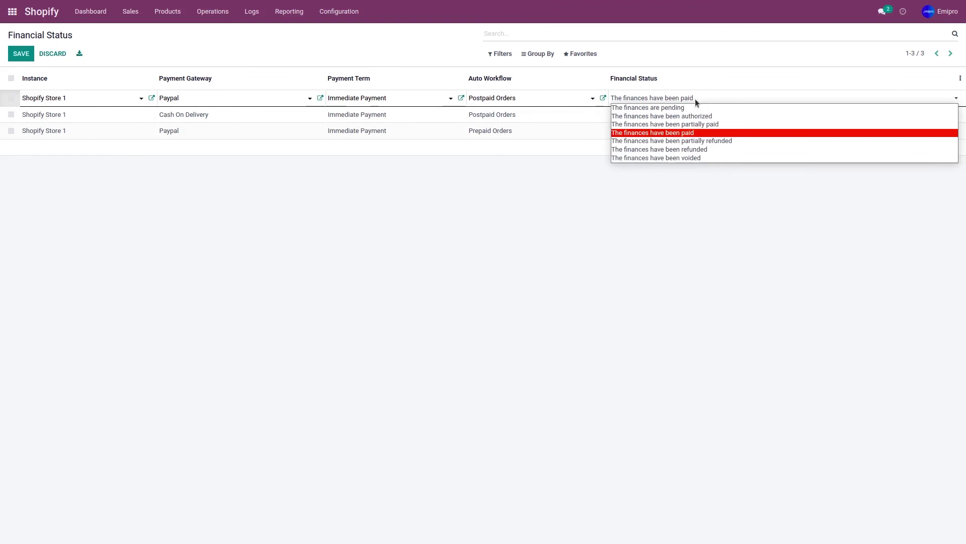
{"action": "left_click", "coordinate": [719, 116]}
{"action": "left_click", "coordinate": [13, 61]}
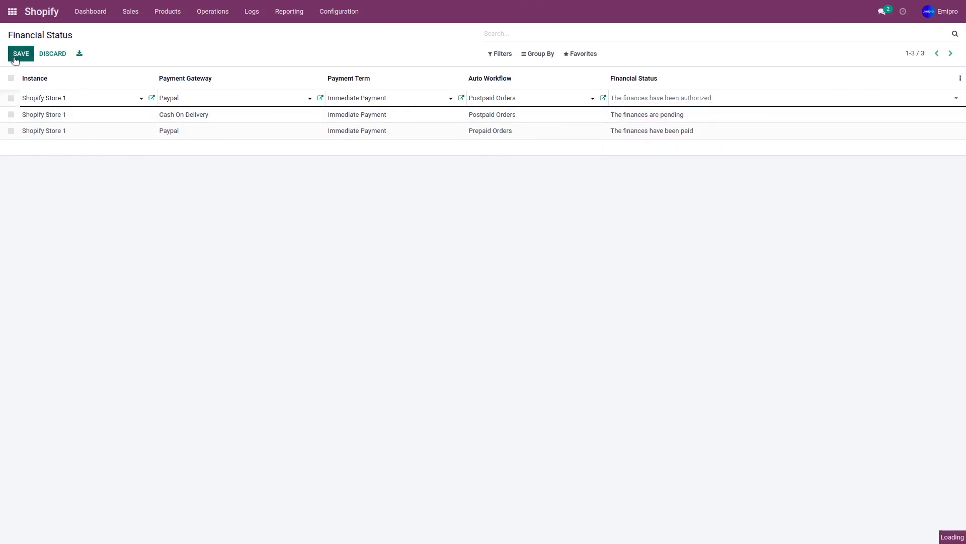